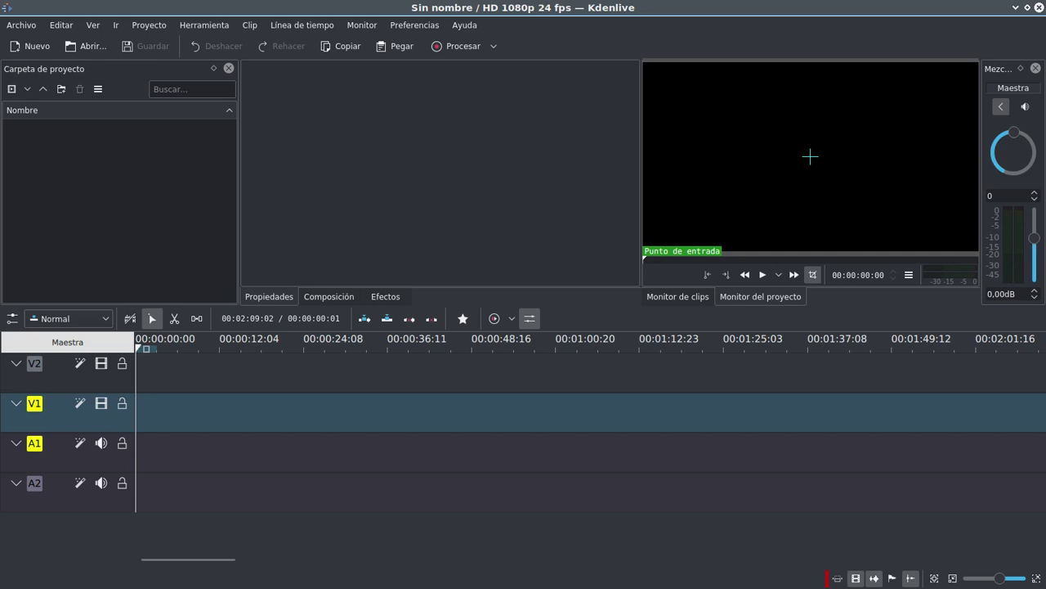
Switch to the file manager and examine the circ1- PNG image sequence in the transicion folder
key(alt+Tab)
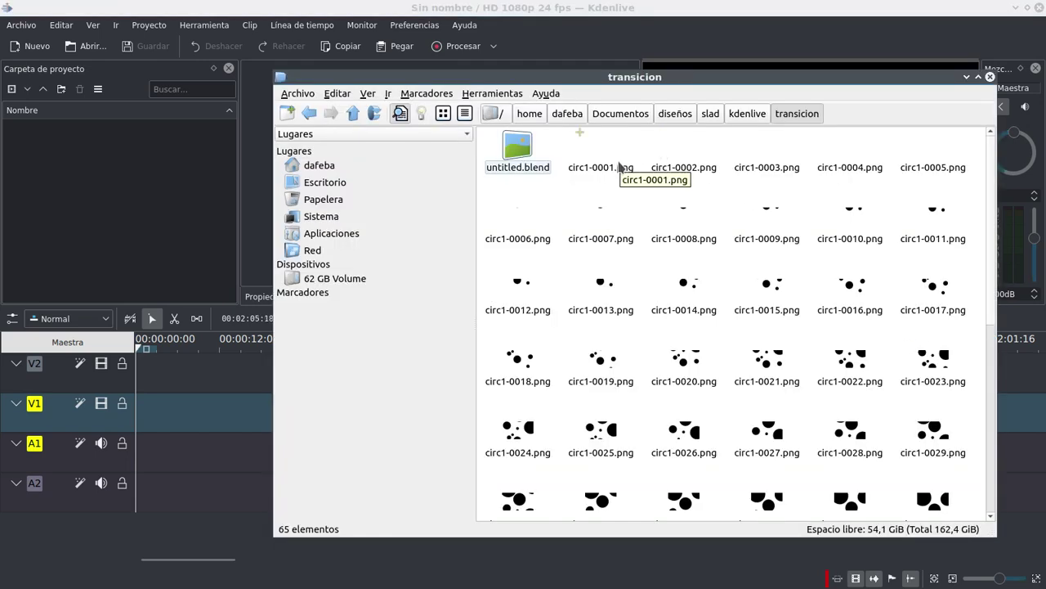
click(667, 157)
click(595, 155)
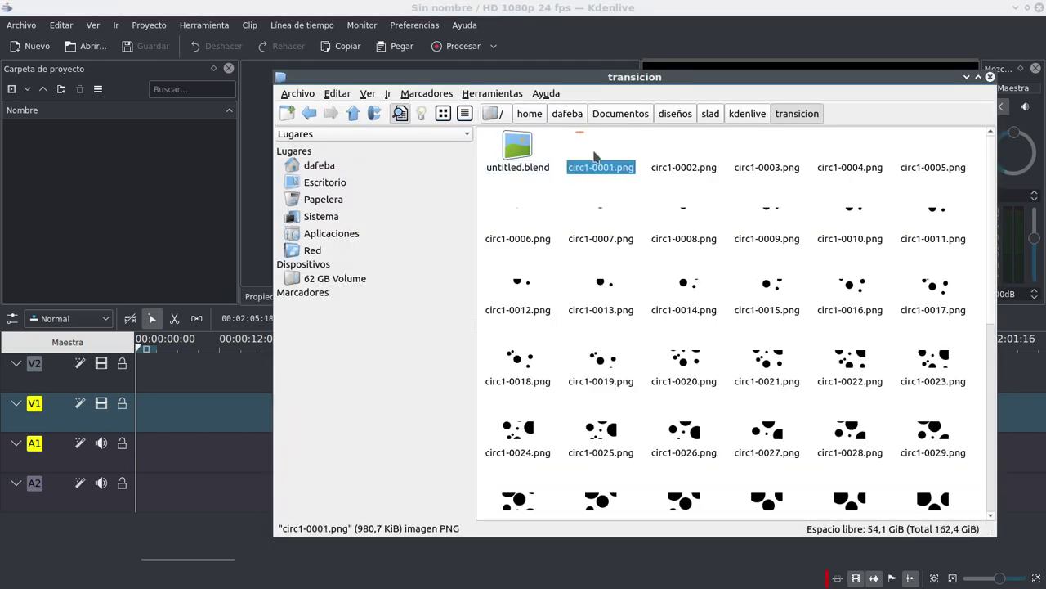
click(690, 278)
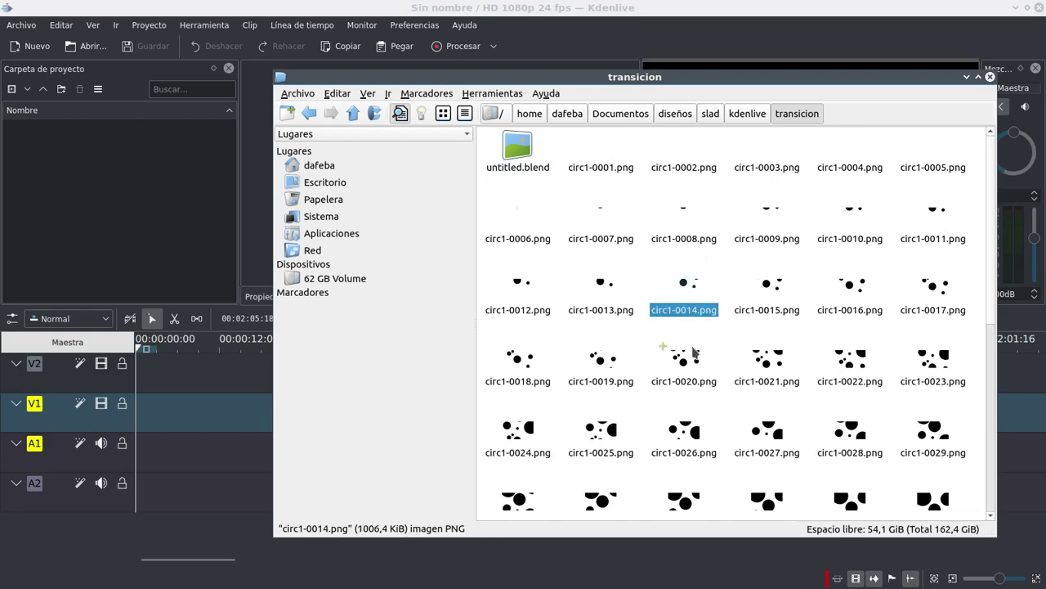
click(599, 168)
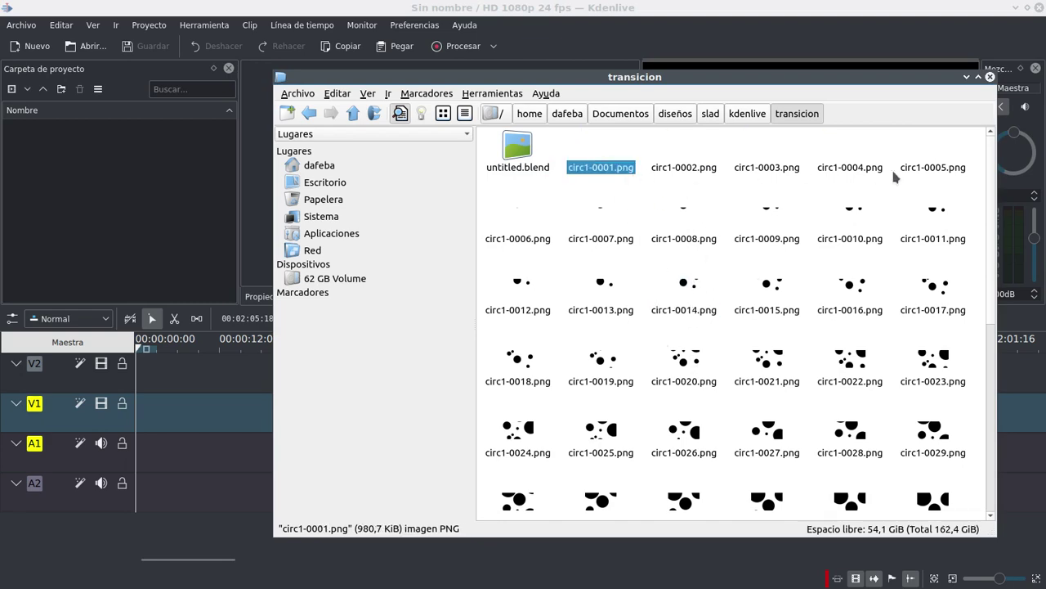
scroll(985, 167, down, 10)
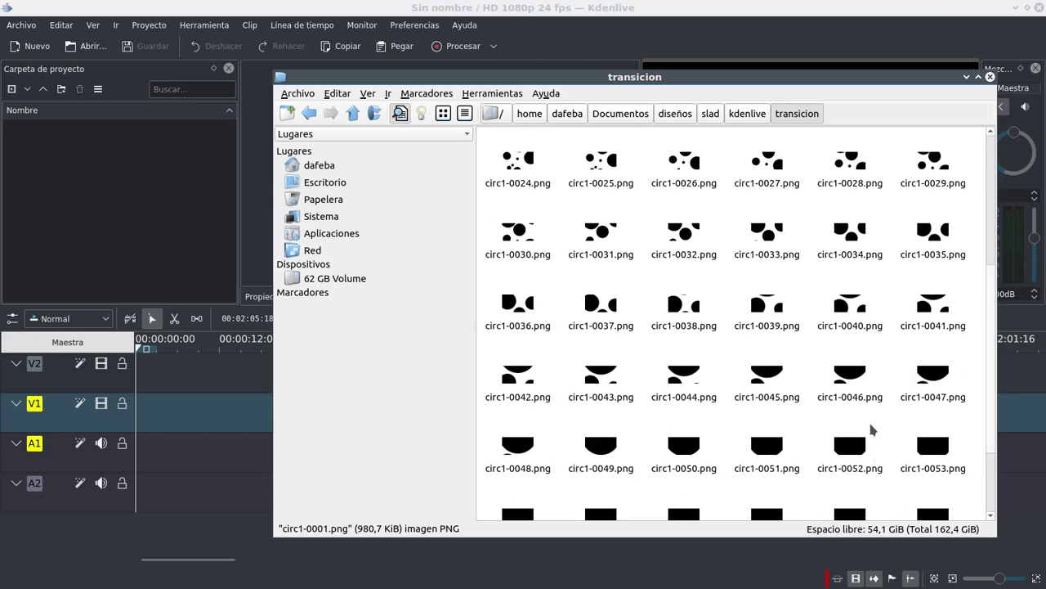
click(690, 467)
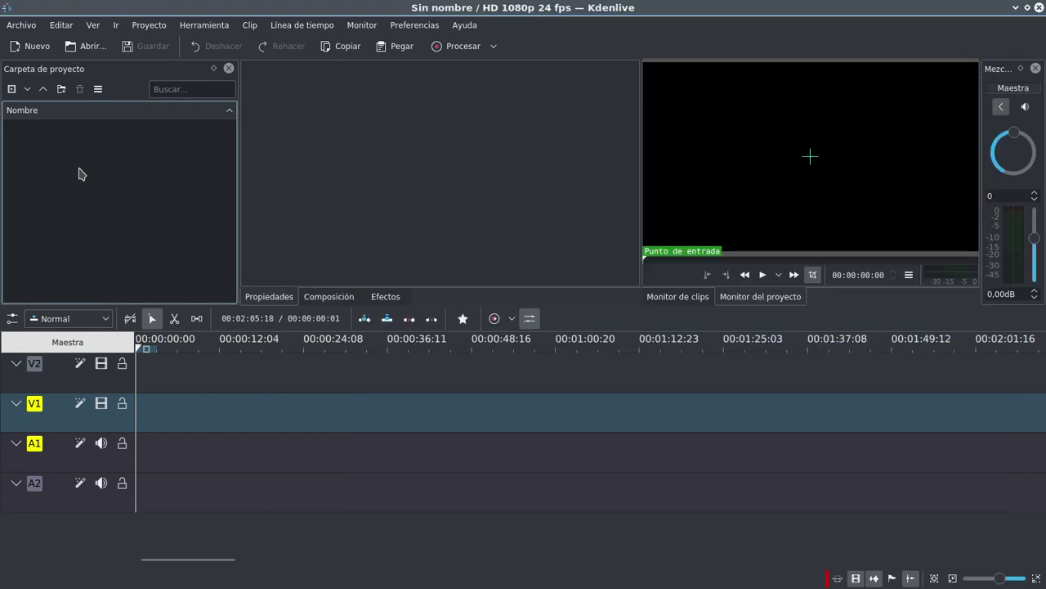
Import the PNG files starting with circ1-0001.png into the Kdenlive project bin as an image sequence
click(79, 172)
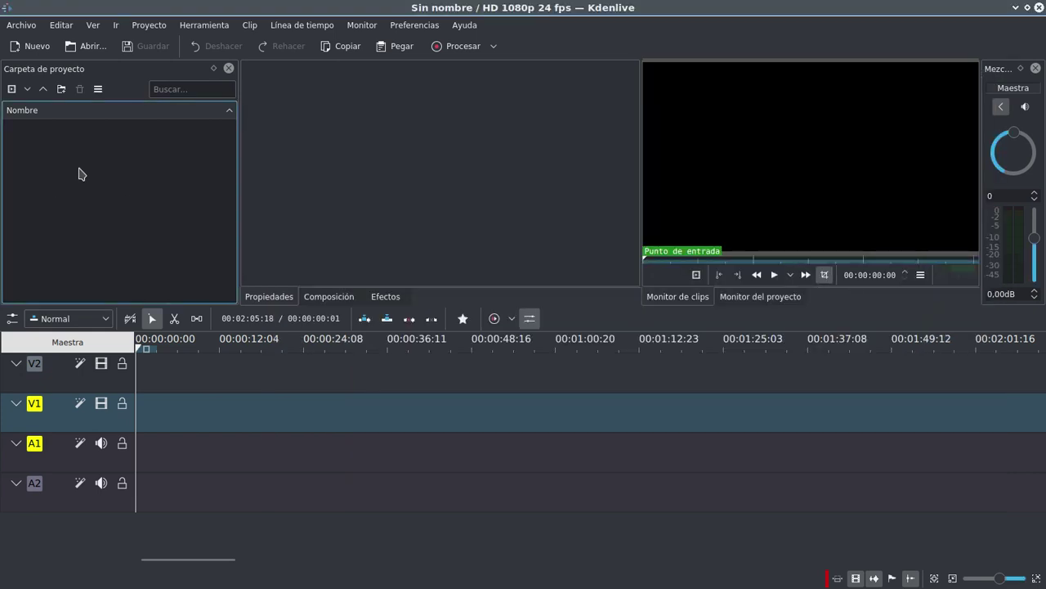
right_click(80, 173)
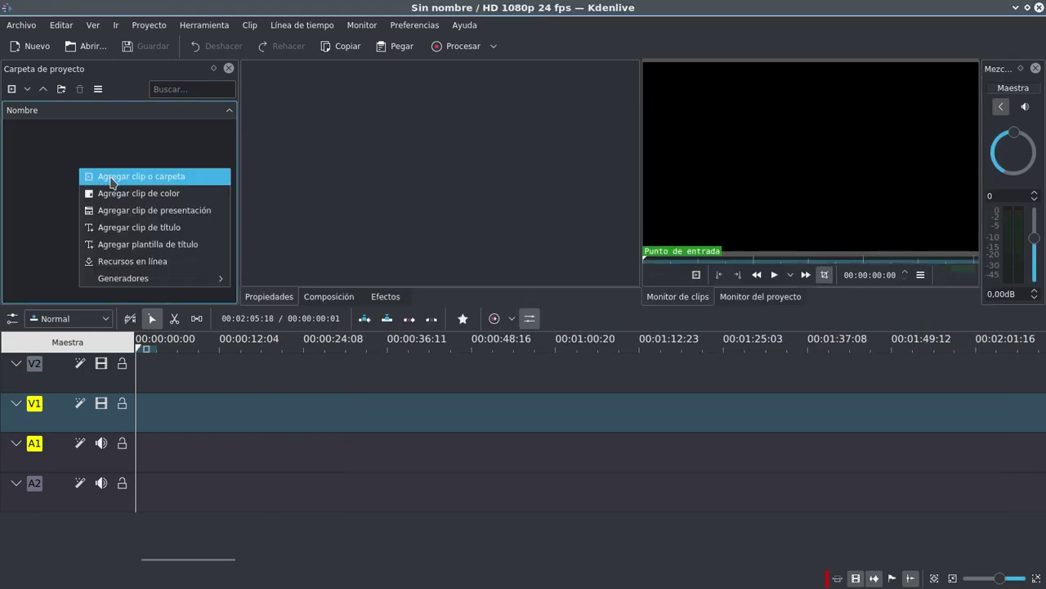
click(112, 177)
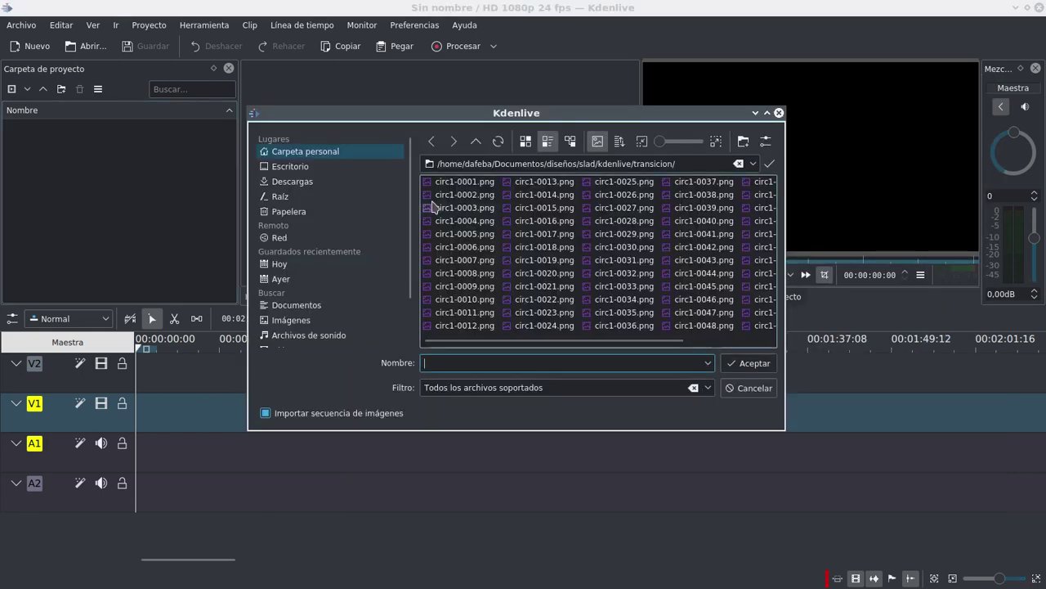
click(449, 182)
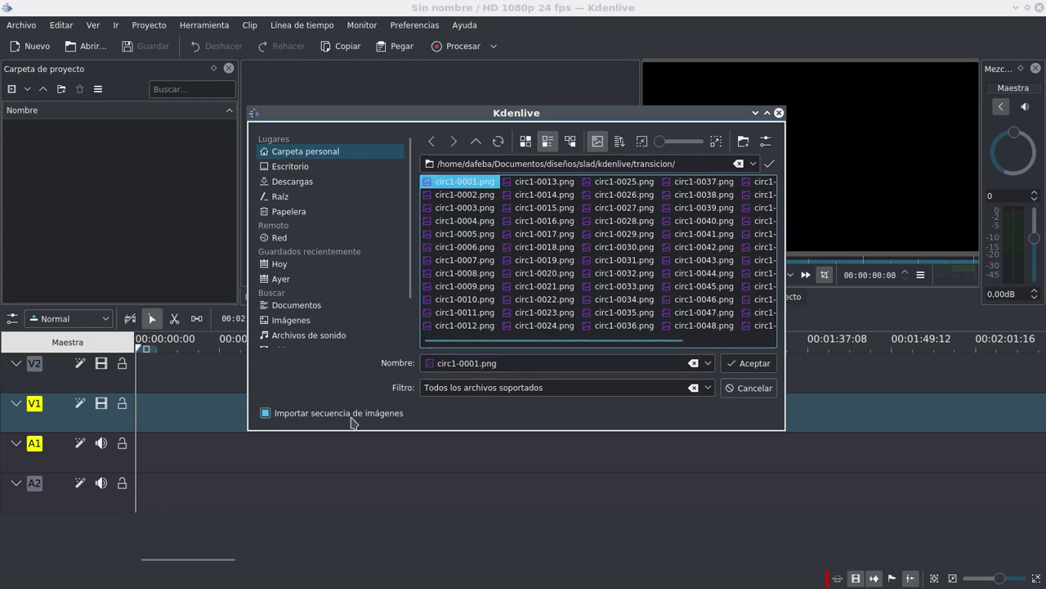
click(288, 413)
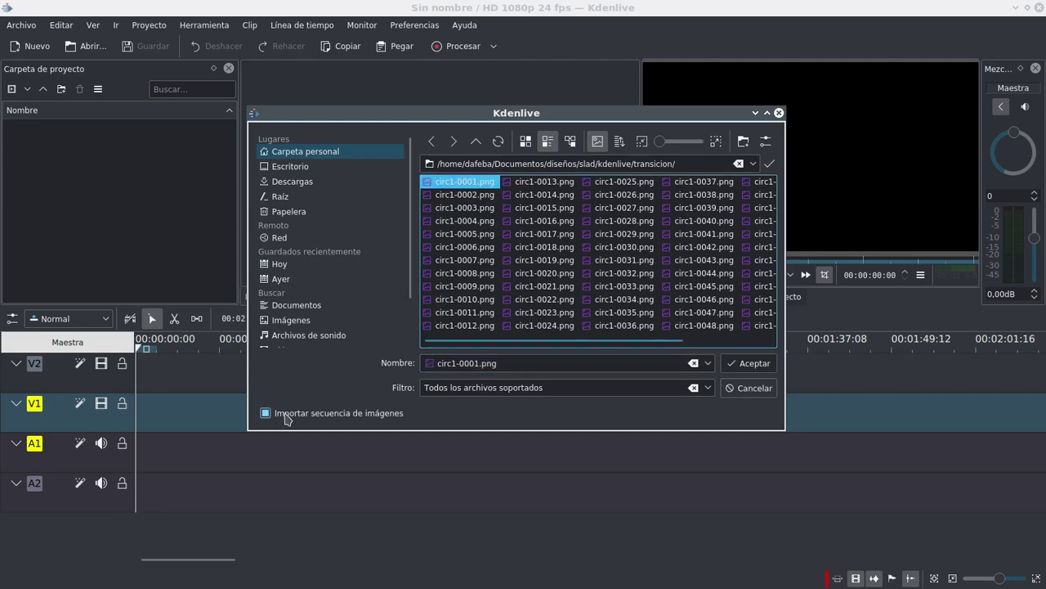
click(744, 364)
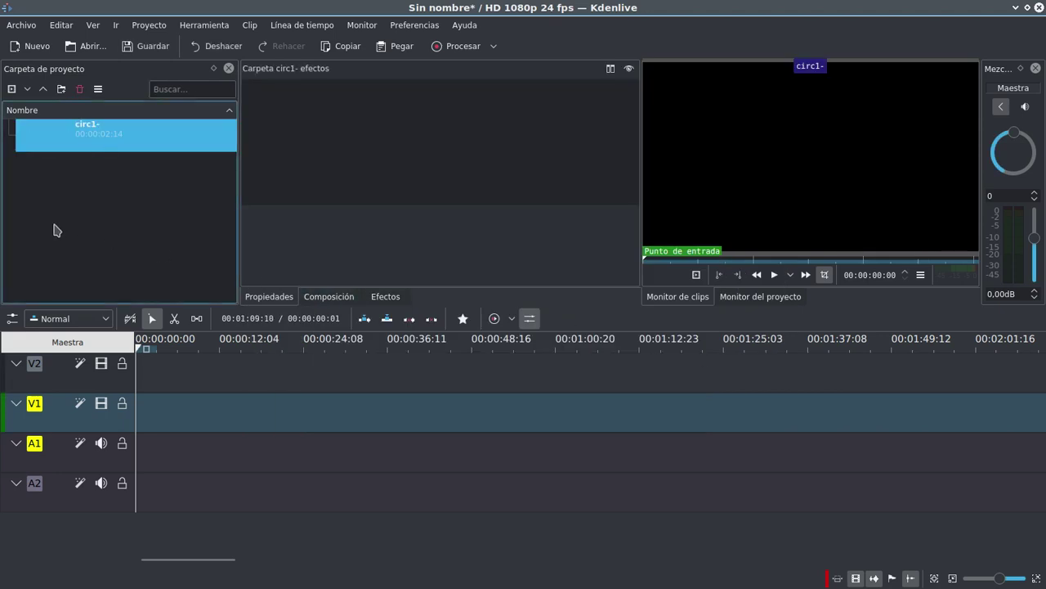
Add img-demo1.jpg and img-demo2.jpg from the kdenlive folder in the file manager to the project bin
key(alt+Tab)
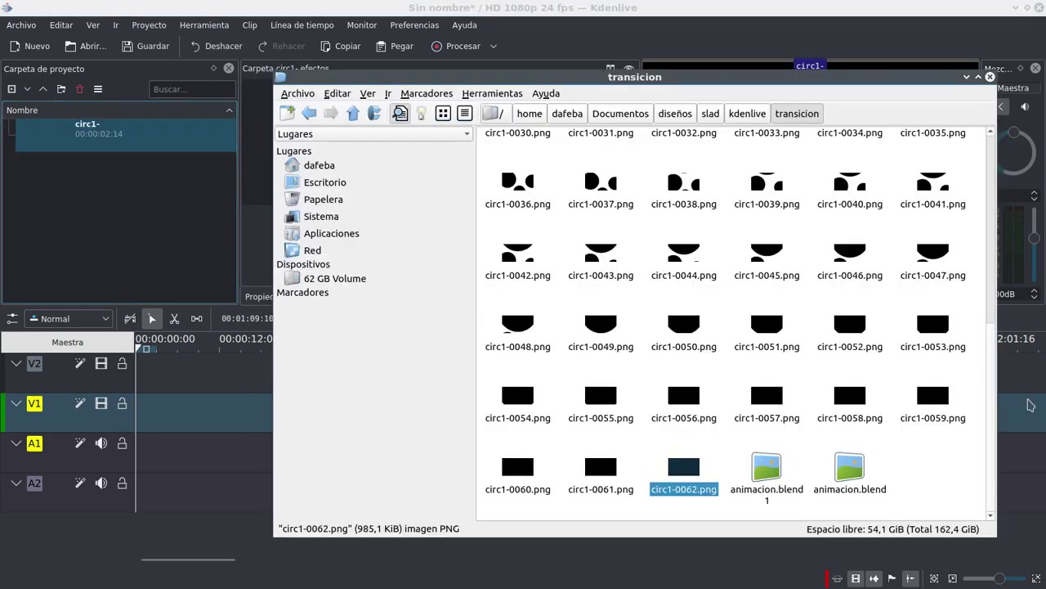
click(747, 113)
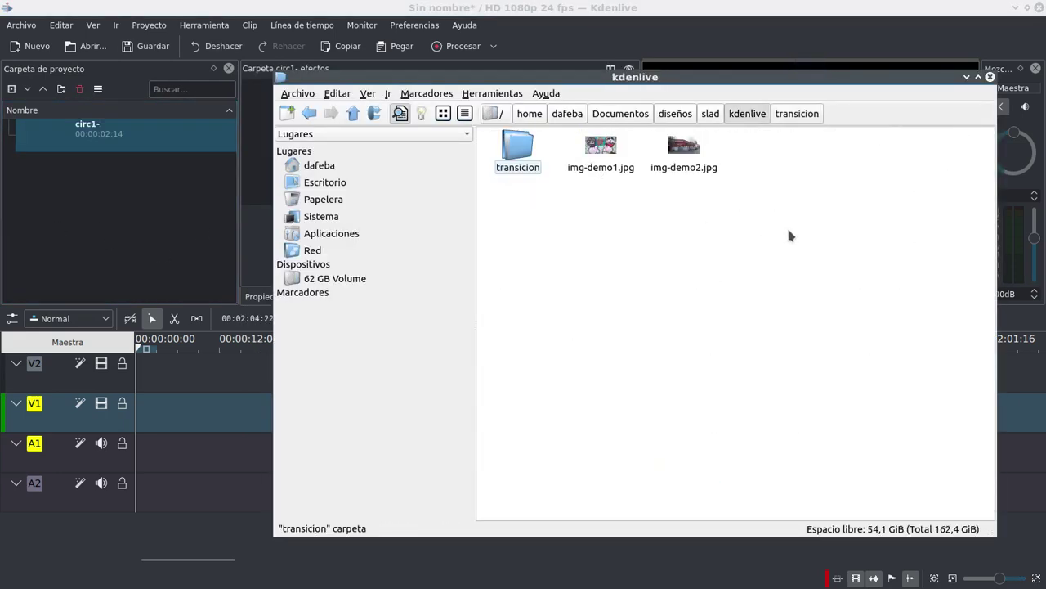
drag(786, 227, 98, 204)
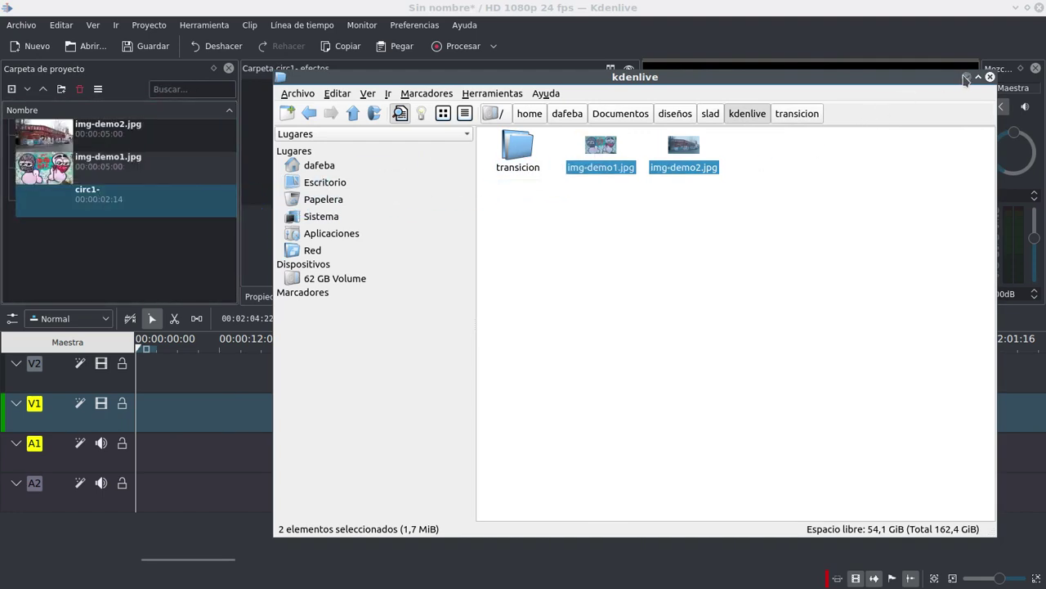
click(966, 77)
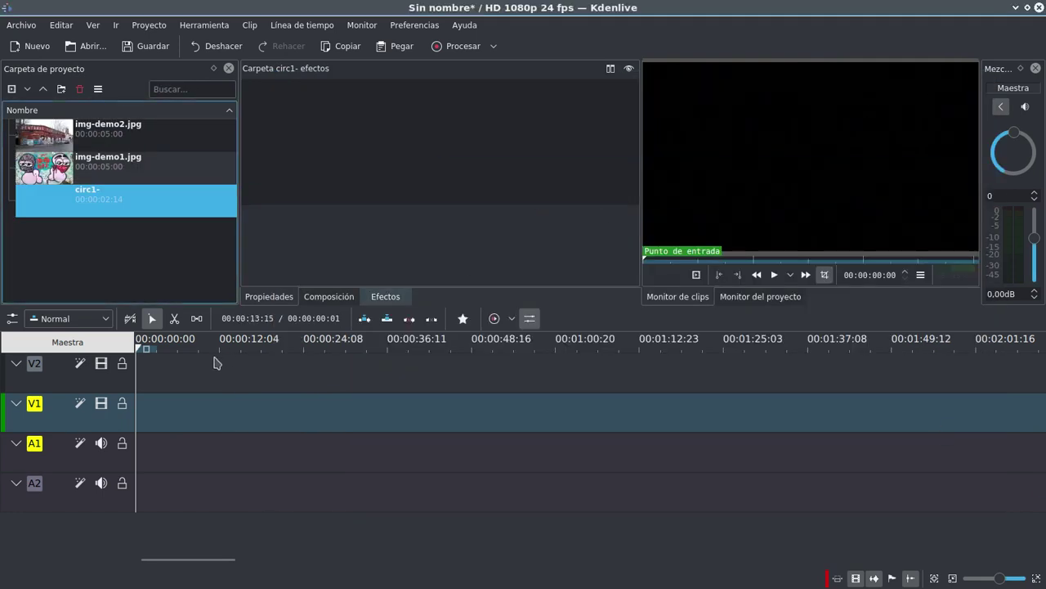
Insert a new video track named V3 above track V2
right_click(59, 372)
click(78, 376)
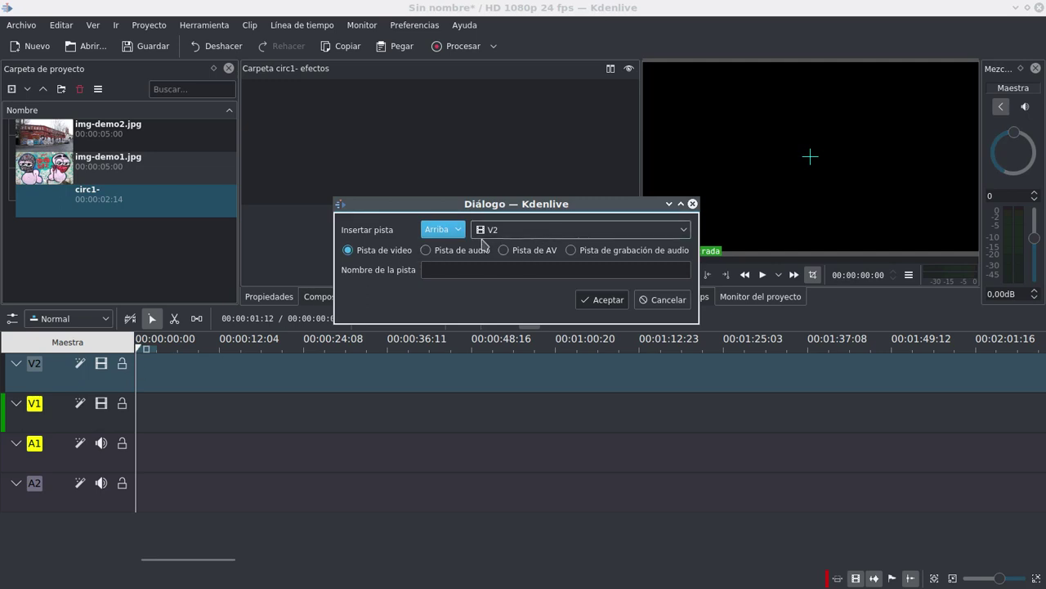
click(448, 272)
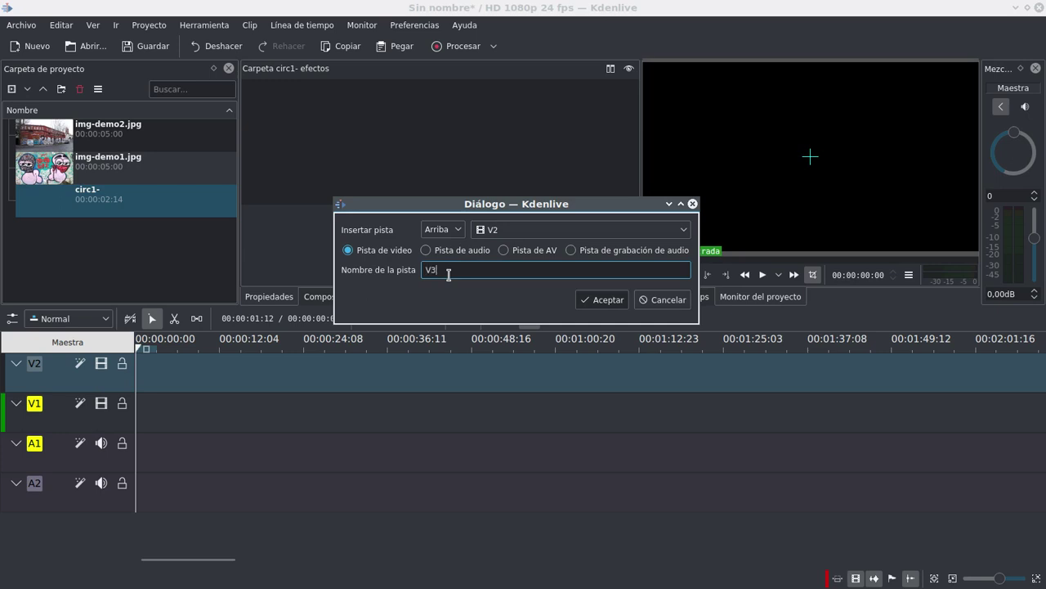
click(605, 300)
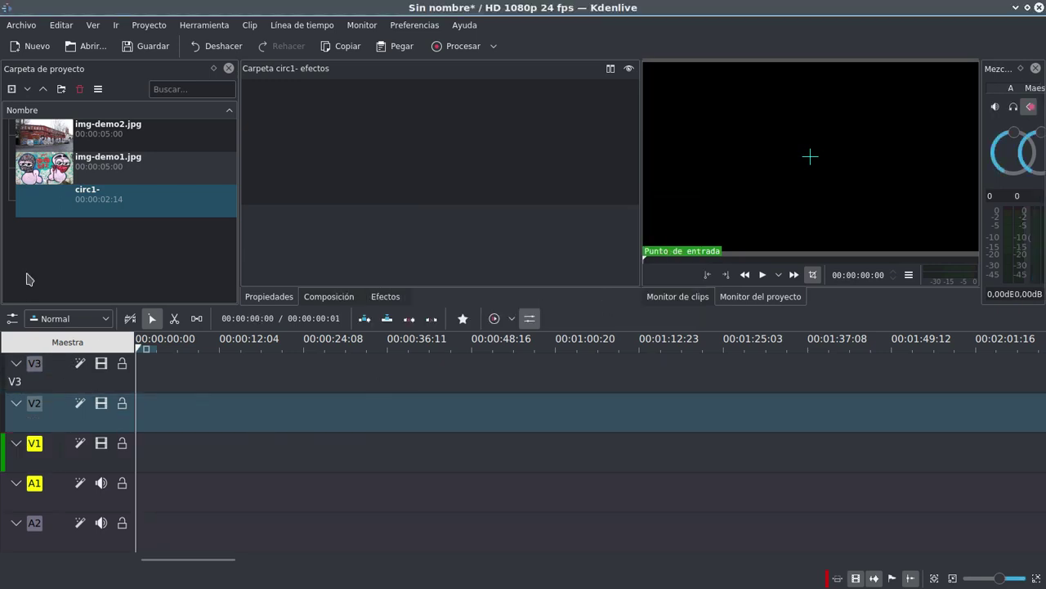
Place img-demo1.jpg on V1 with a duration of 00:18:02 and a lengthened img-demo2.jpg on V2 overlapping its end
drag(46, 169, 433, 458)
click(353, 404)
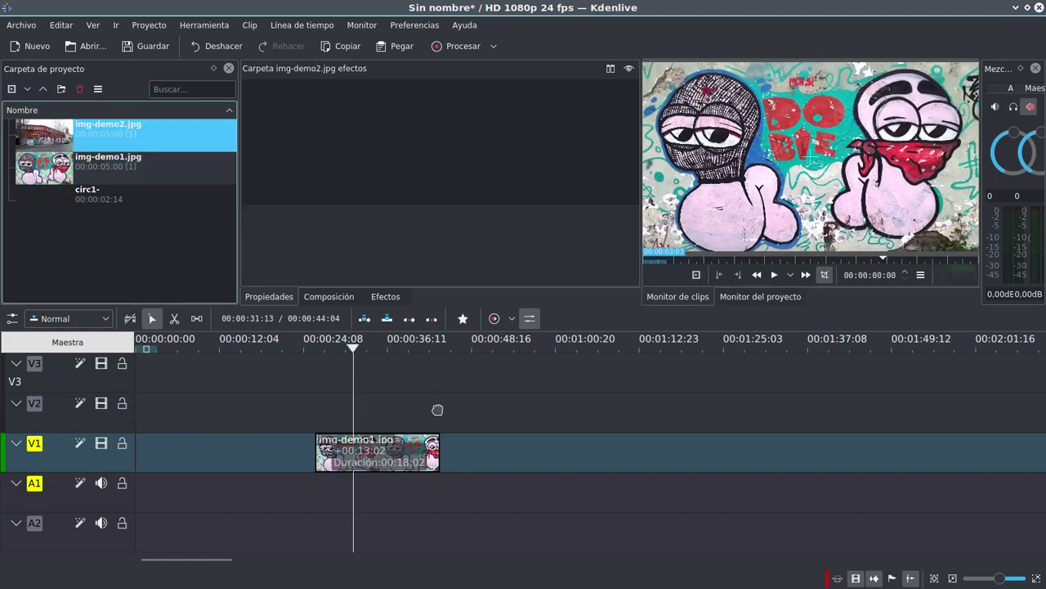
drag(444, 414, 547, 416)
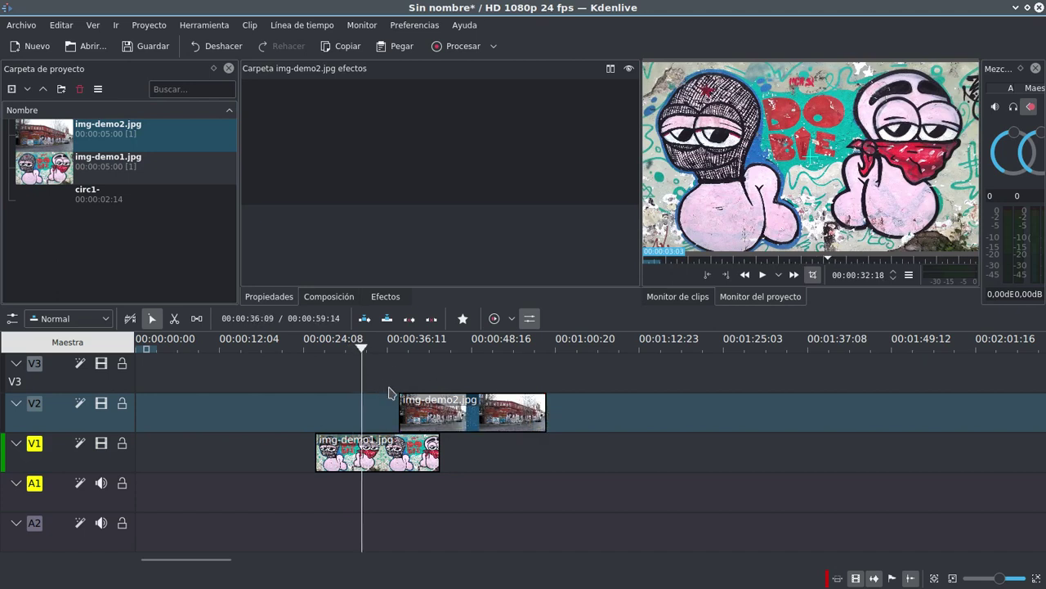
Place the circ1- clip on V3 at the start of img-demo2.jpg and move img-demo1.jpg so it ends together with circ1-
scroll(379, 387, up, 1)
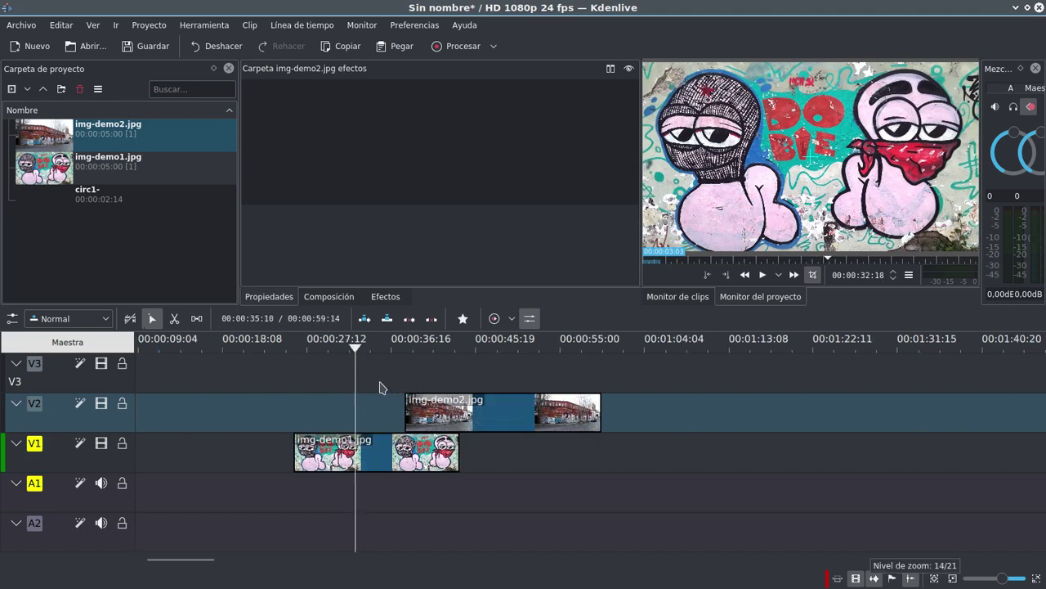
click(42, 201)
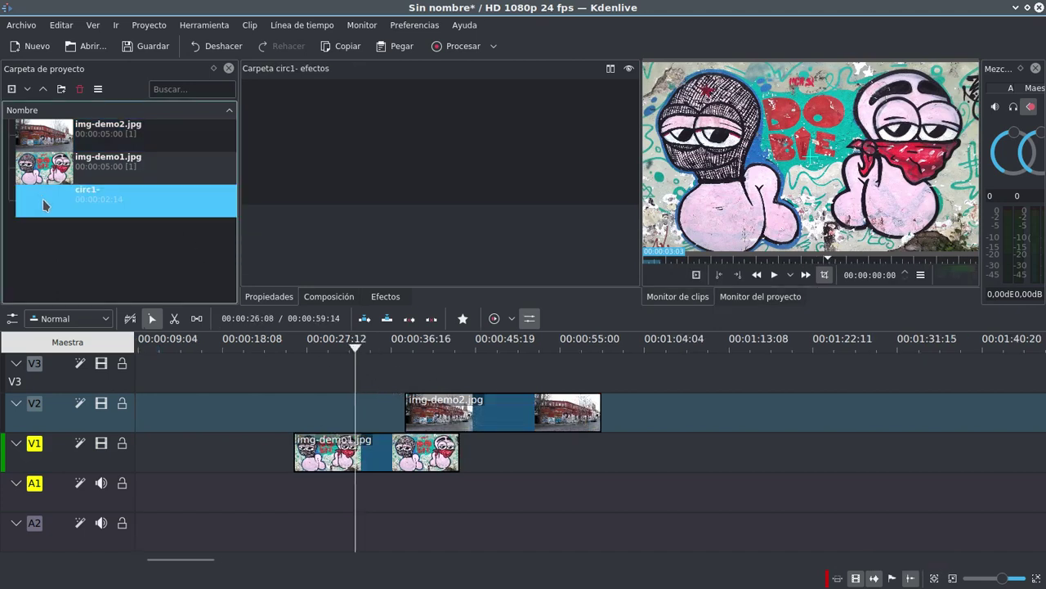
drag(43, 199, 412, 377)
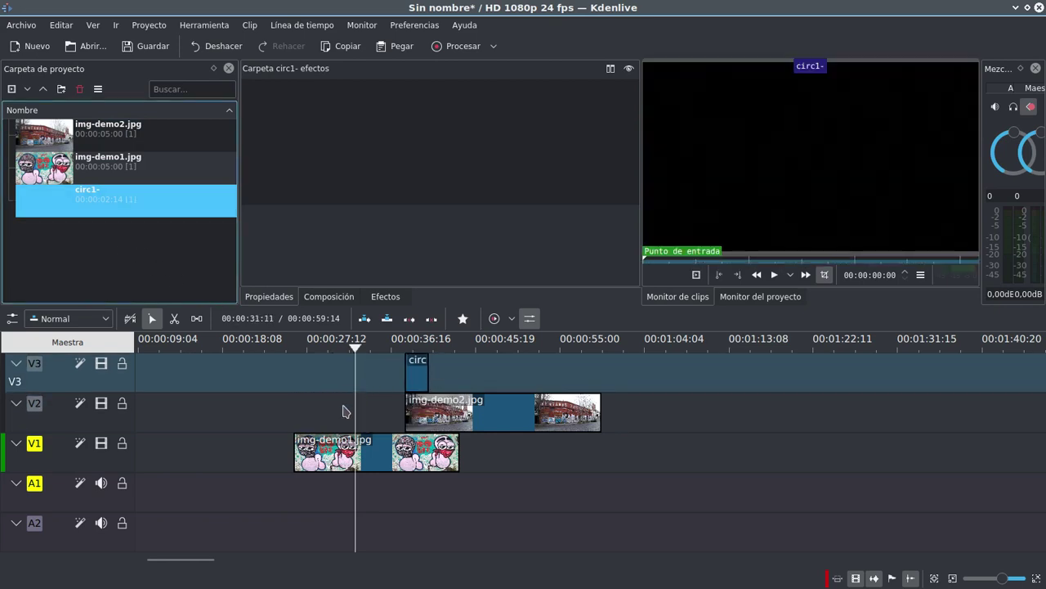
scroll(343, 411, up, 2)
drag(601, 452, 527, 452)
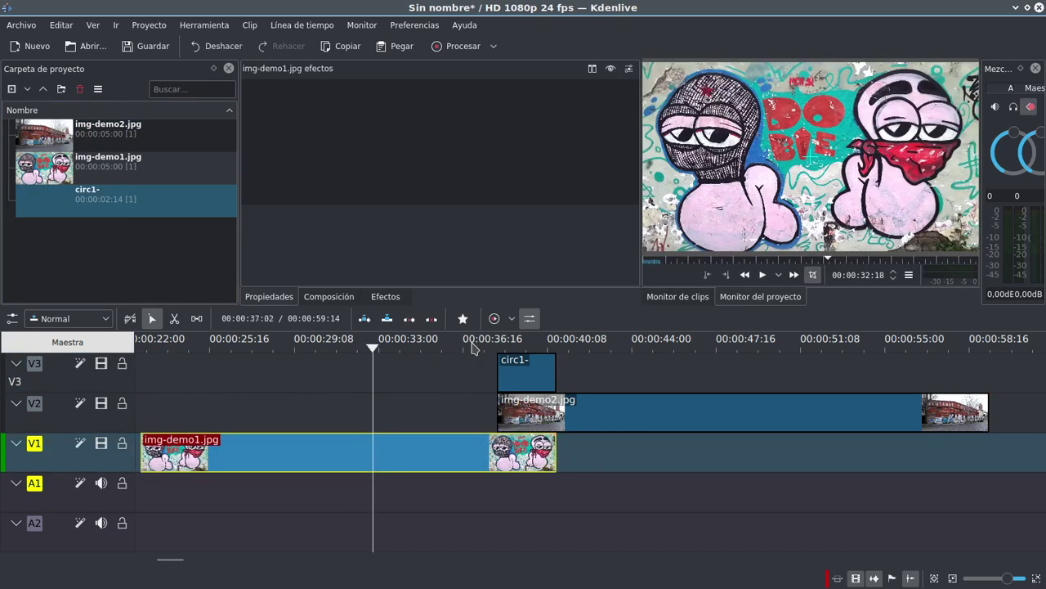
Add a composition of type Alphain to the circ1- clip on V3 and scrub through the transition
drag(471, 348, 566, 349)
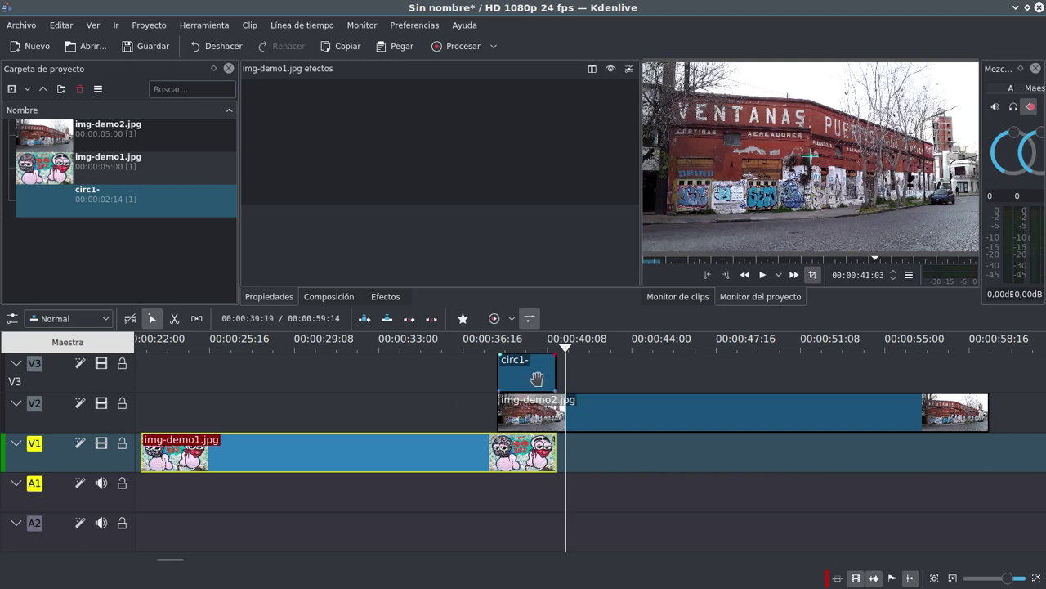
click(542, 381)
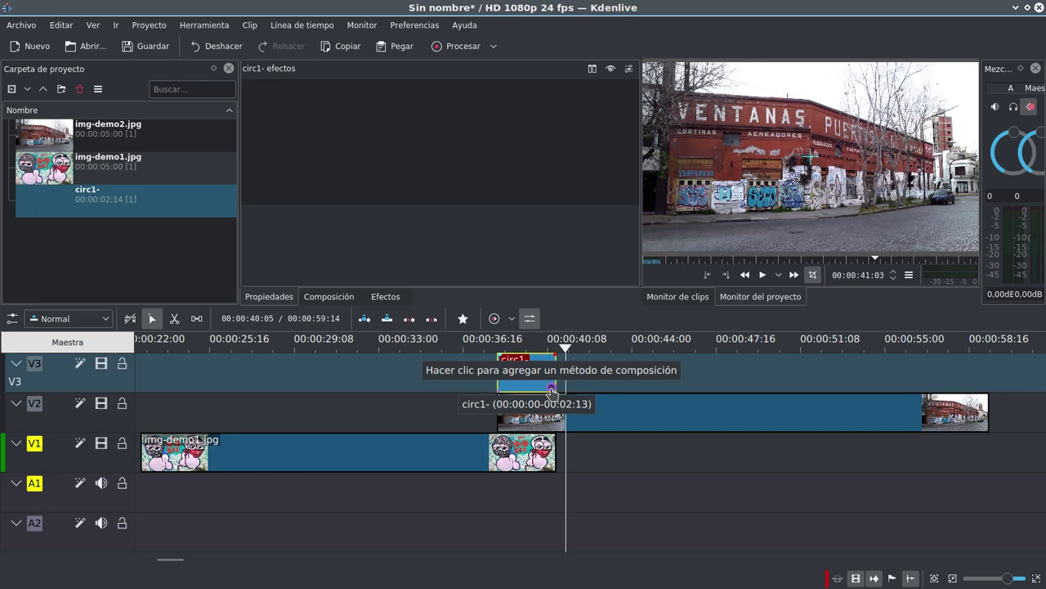
click(552, 388)
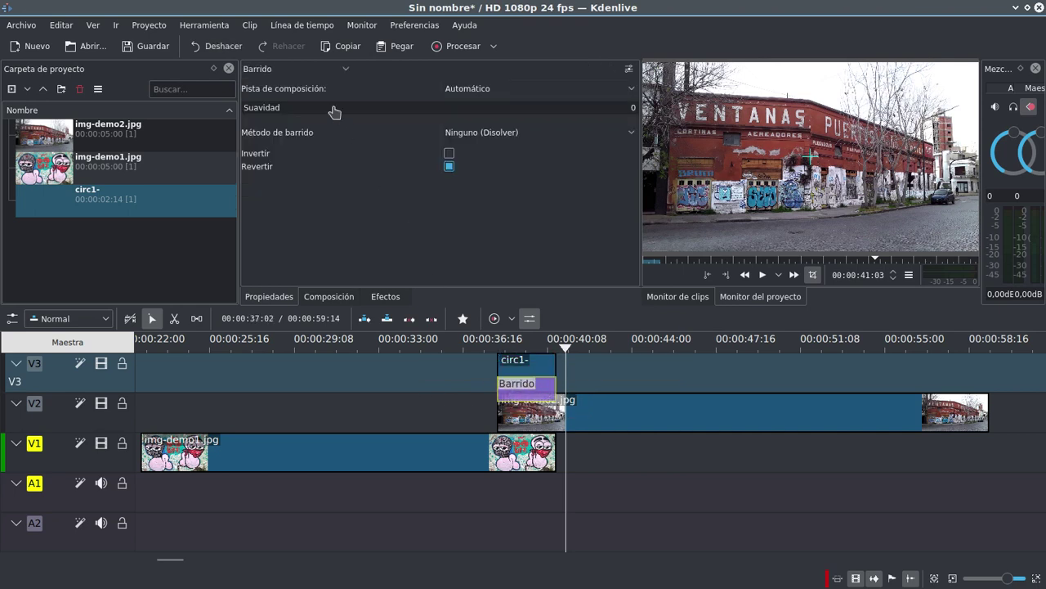
click(313, 70)
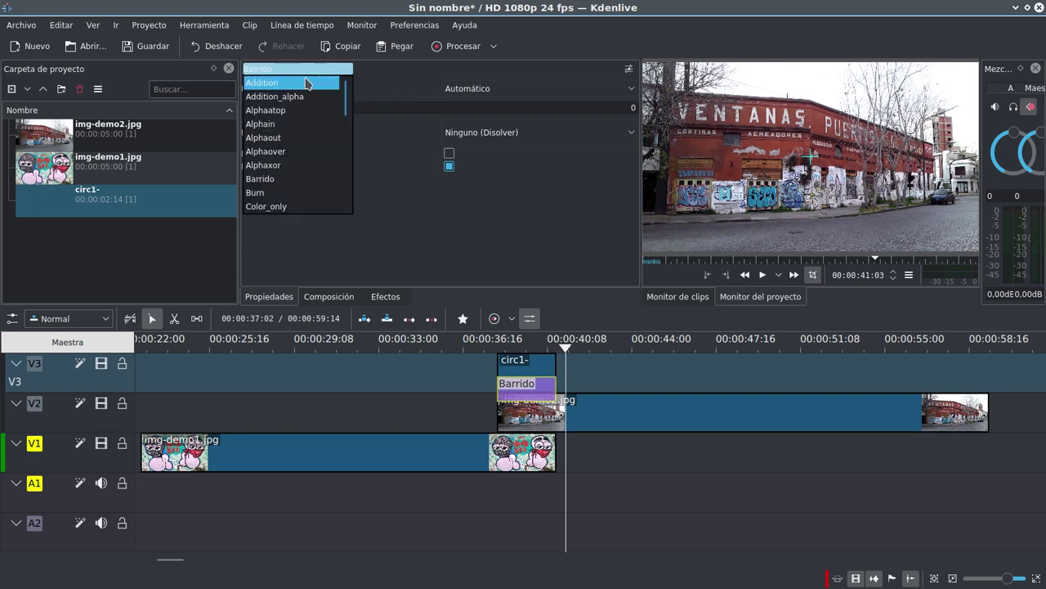
click(299, 124)
click(450, 416)
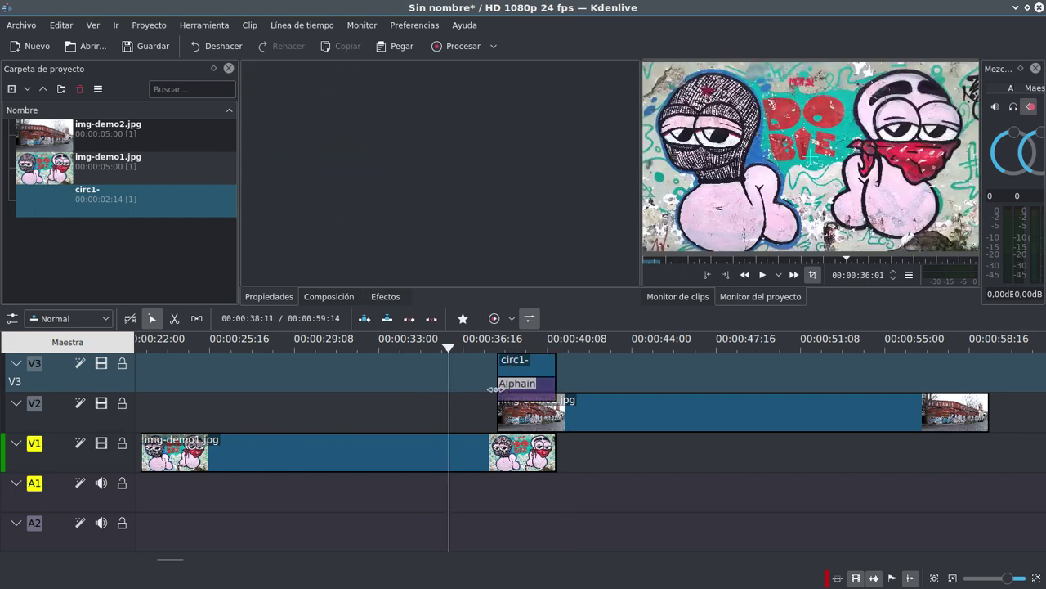
drag(482, 355, 512, 358)
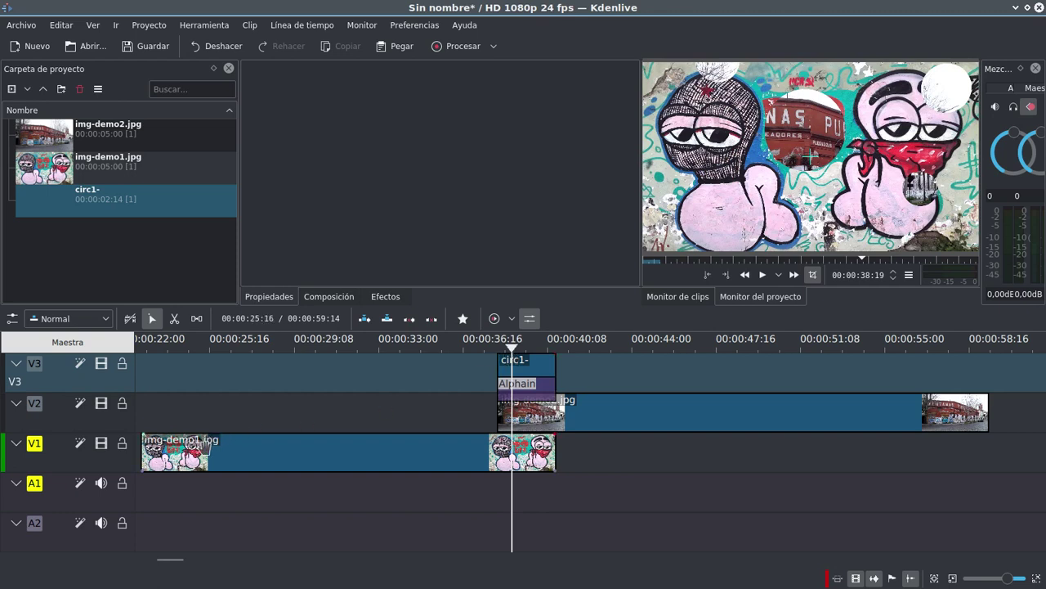
Swap the image order: move img-demo2.jpg on V2 to end with circ1- and img-demo1.jpg on V1 to start with circ1-
drag(203, 450, 456, 451)
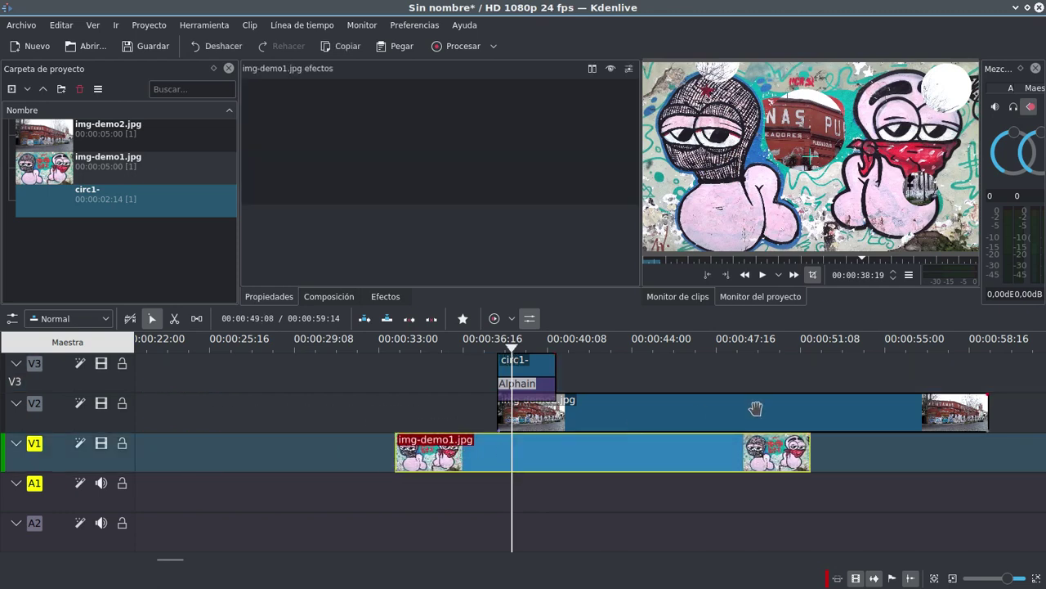
click(731, 404)
drag(934, 411, 501, 414)
drag(463, 452, 565, 453)
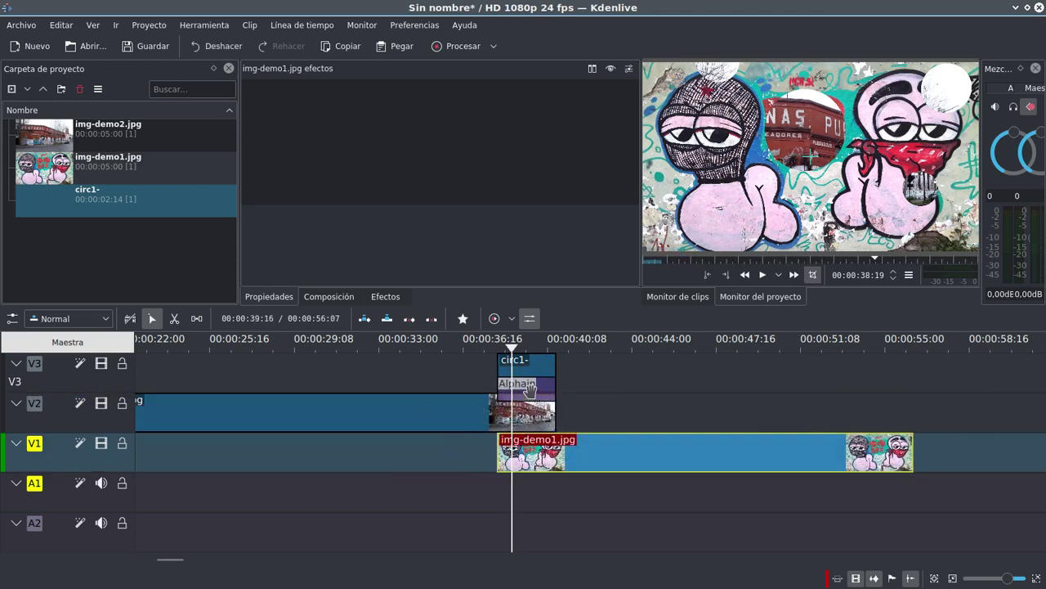
Change the composition on the circ1- clip to type Alphaout and scrub through the transition between the two images
click(529, 390)
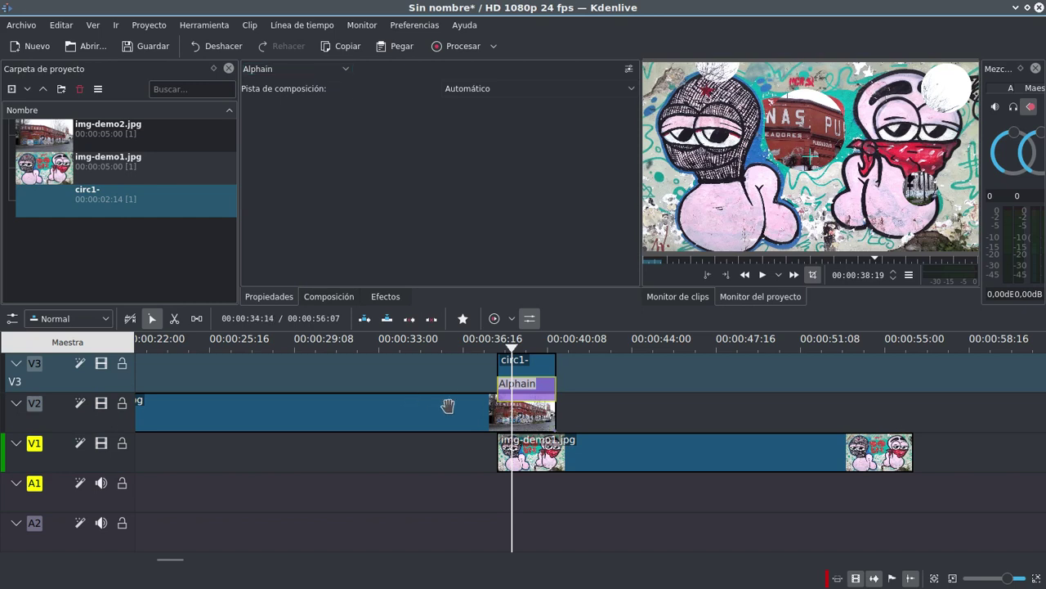
click(315, 68)
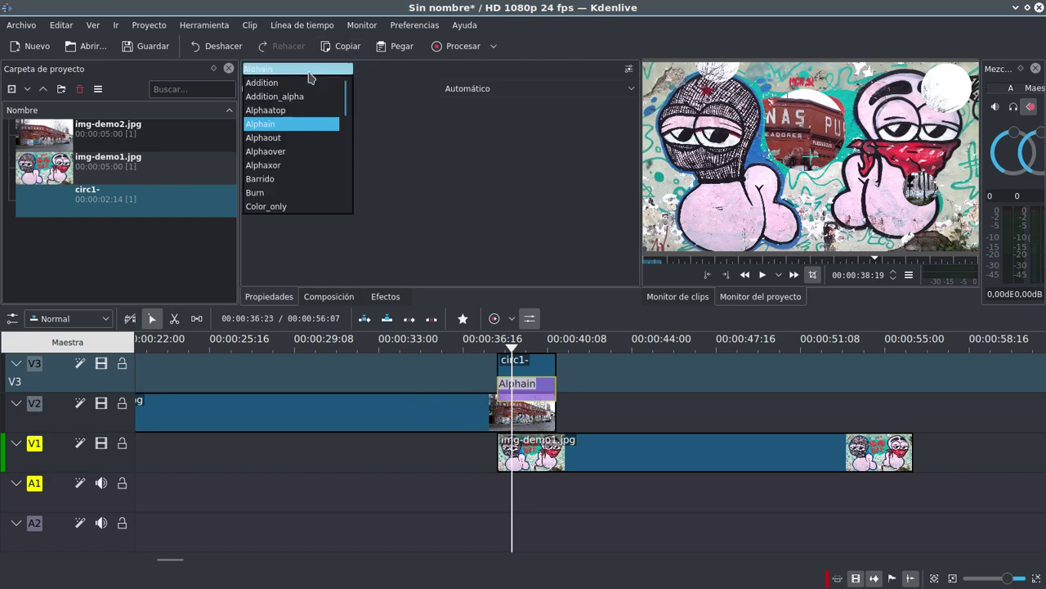
click(299, 137)
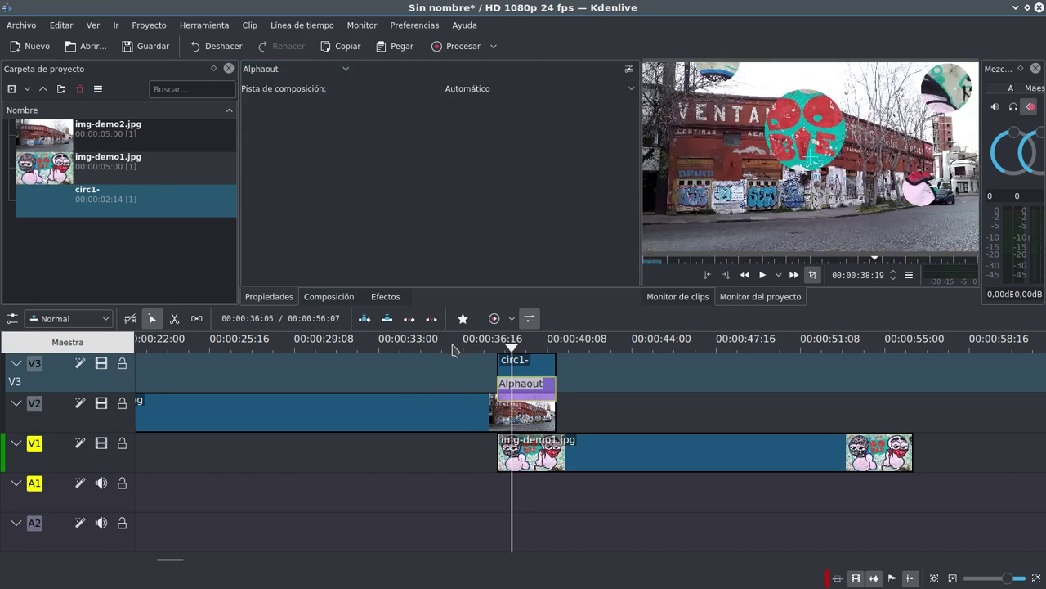
drag(455, 350, 571, 352)
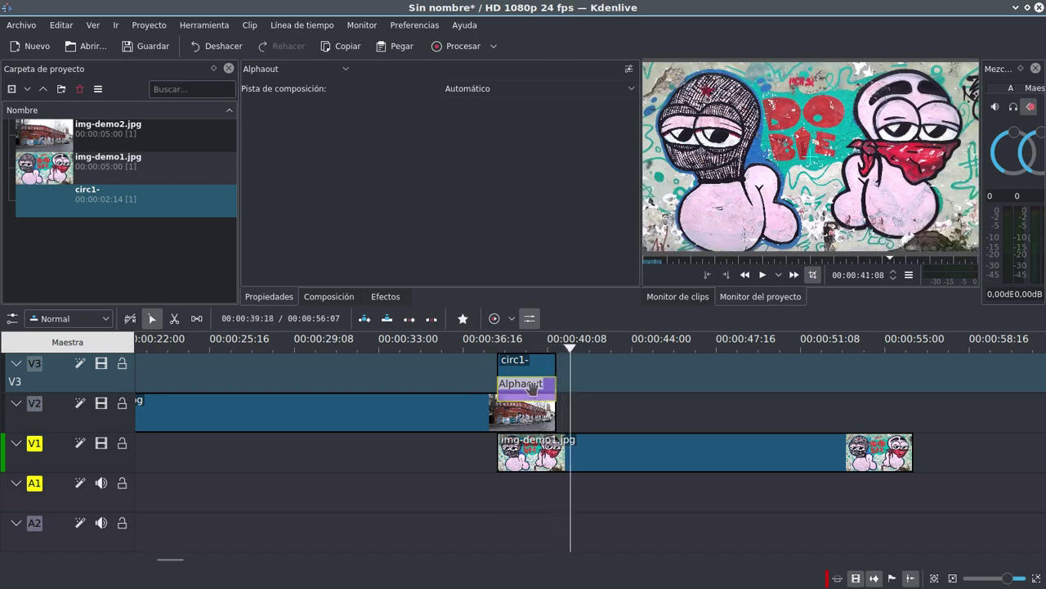
scroll(531, 388, down, 2)
scroll(258, 401, down, 1)
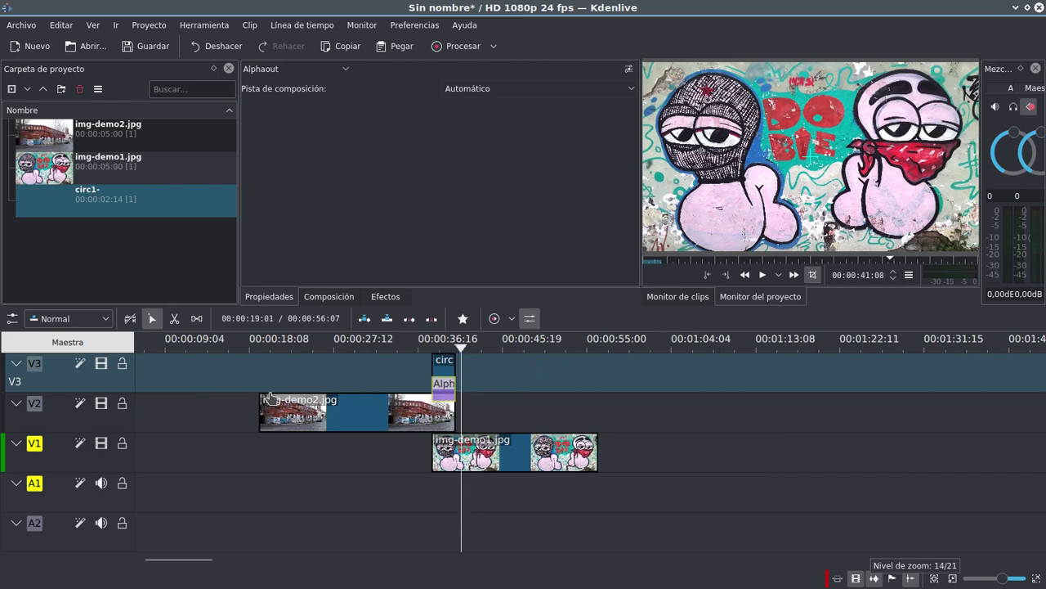
scroll(463, 395, up, 2)
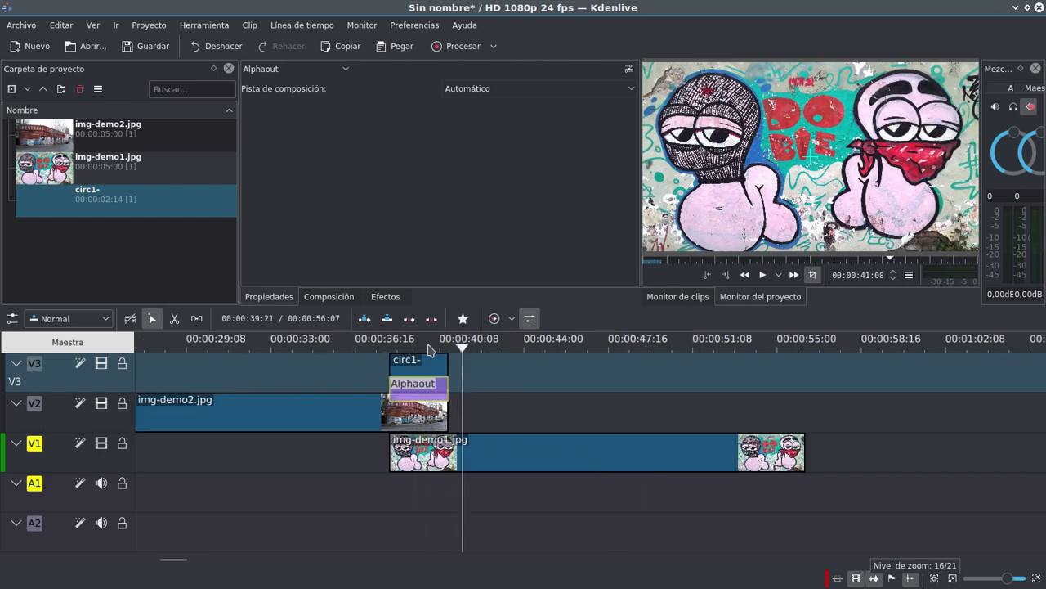
drag(424, 347, 378, 348)
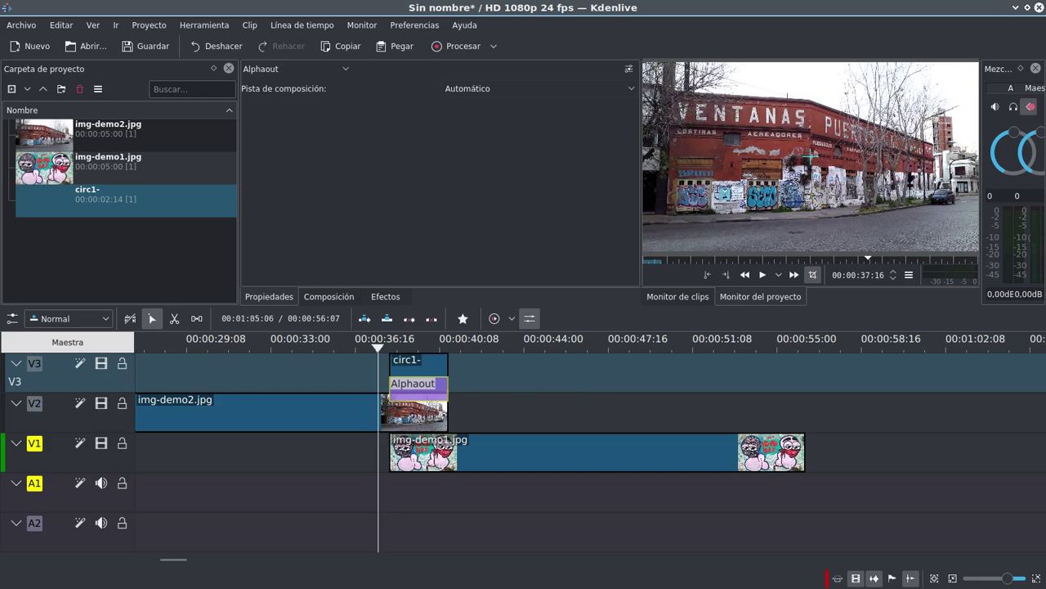
Switch to the file manager, open the transicion folder, and look through the circ1- PNG sequence and the .blend files
key(alt+Tab)
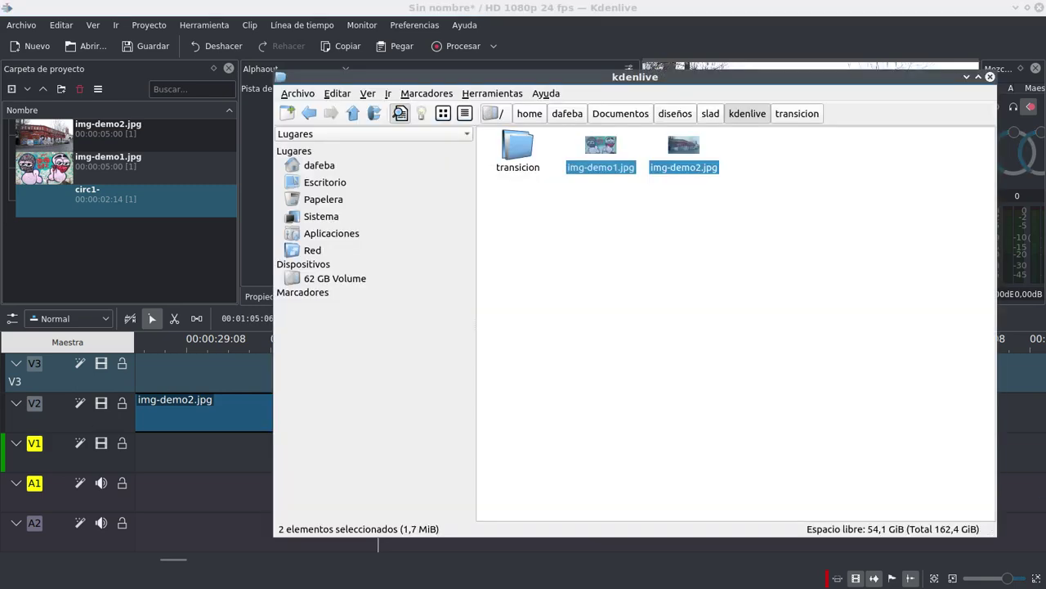
click(806, 114)
drag(985, 202, 987, 167)
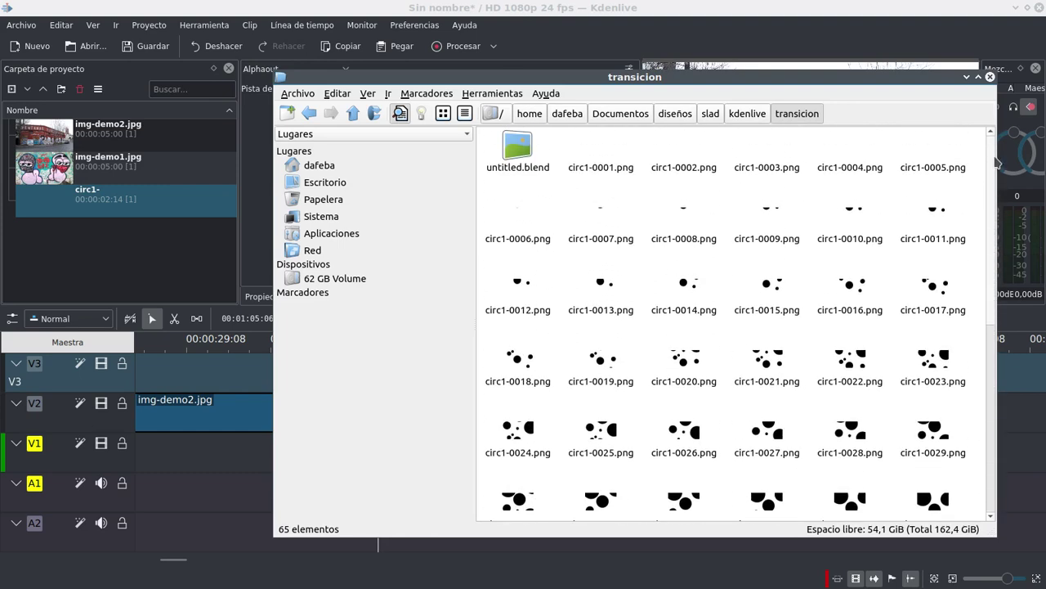
drag(996, 190, 996, 159)
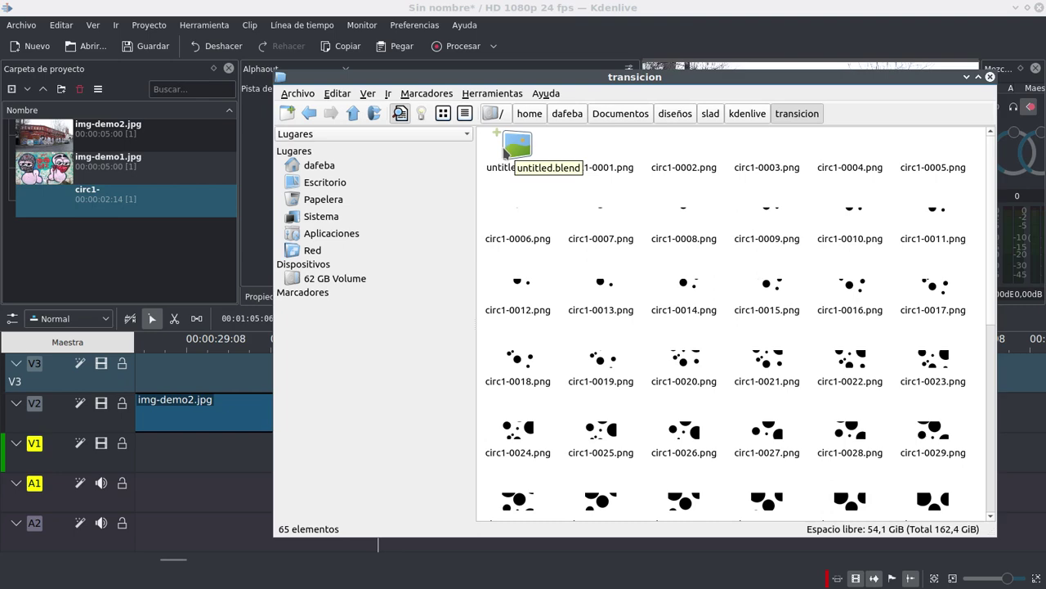
drag(993, 273, 995, 496)
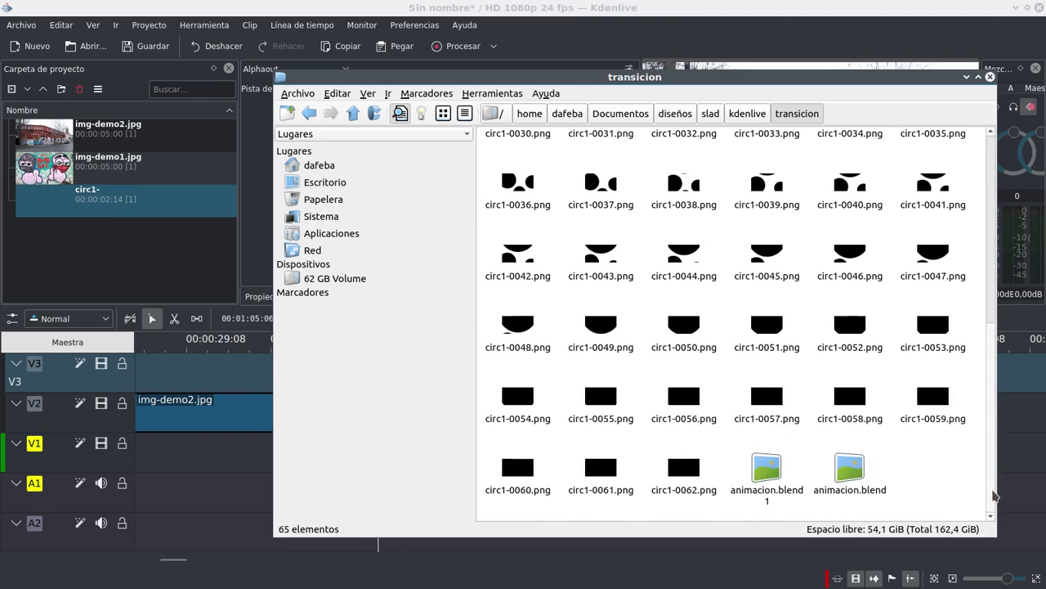